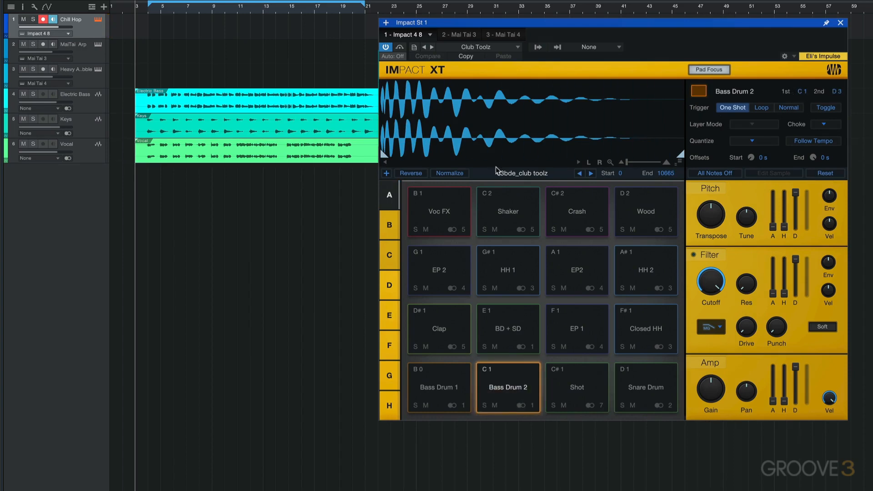
Step: Look at the empty pads in bank B, check the D3 pad's settings, and return to bank A
{"action": "left_click", "coordinate": [392, 233]}
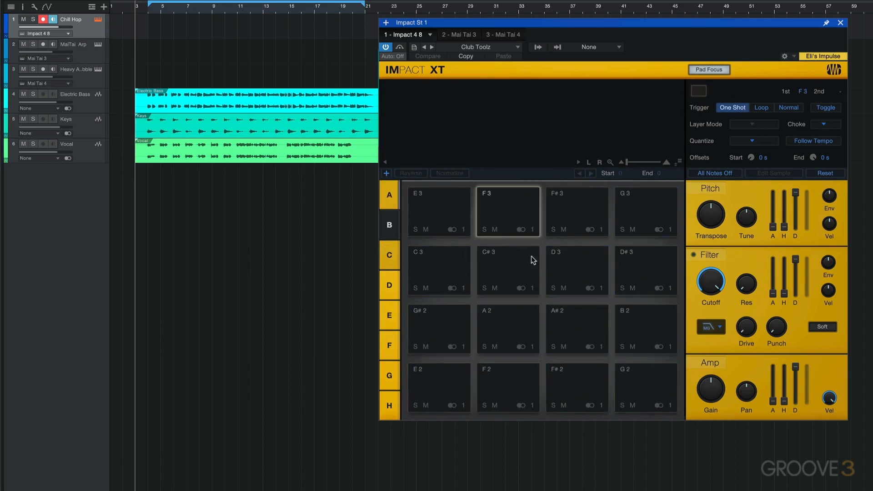
{"action": "left_click", "coordinate": [581, 269]}
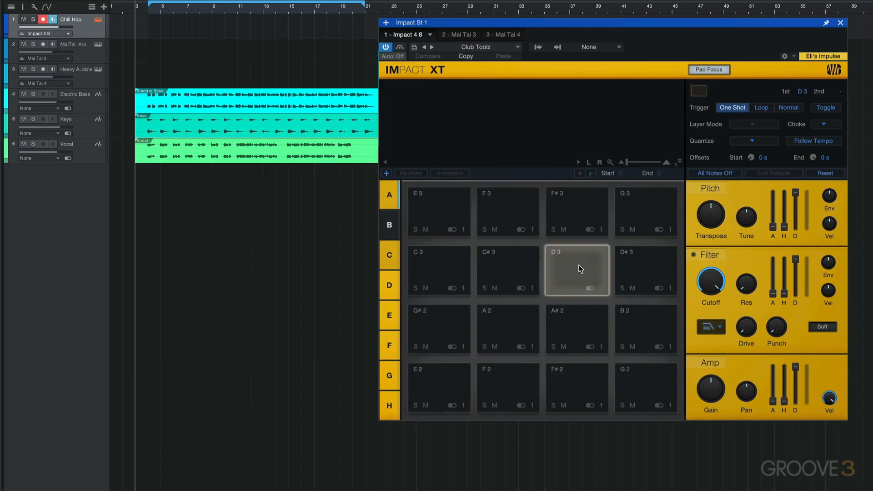
{"action": "left_click", "coordinate": [578, 265]}
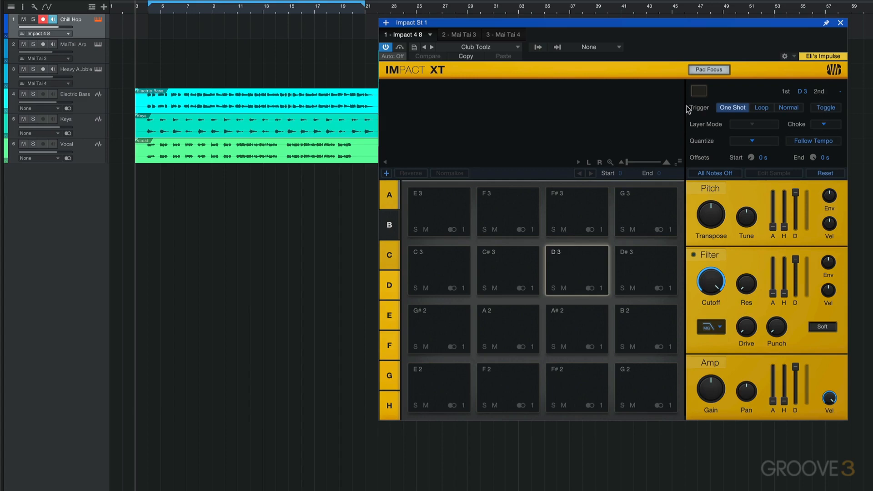
{"action": "left_click", "coordinate": [390, 195]}
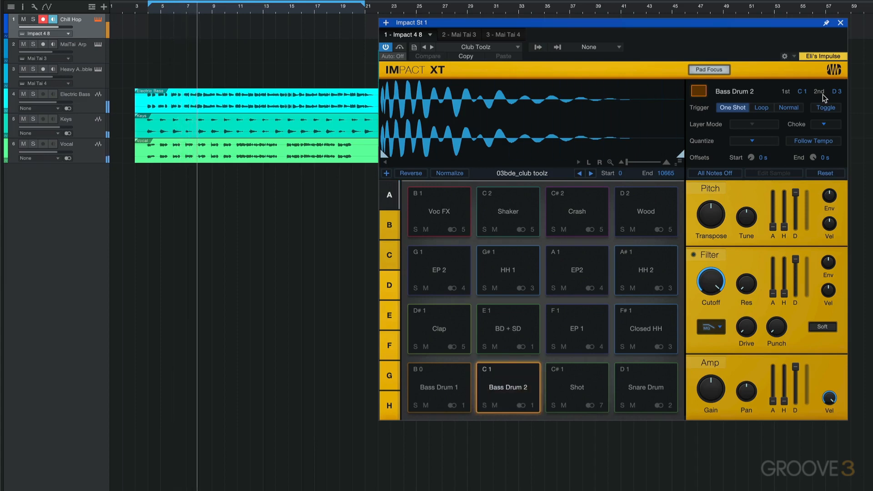
Step: Finish recording a Bass Drum 2 pattern from bar 4 to bar 8 on the Chill Hop track and play it back
{"action": "key", "text": "space"}
{"action": "key", "text": "shift+KP_Multiply"}
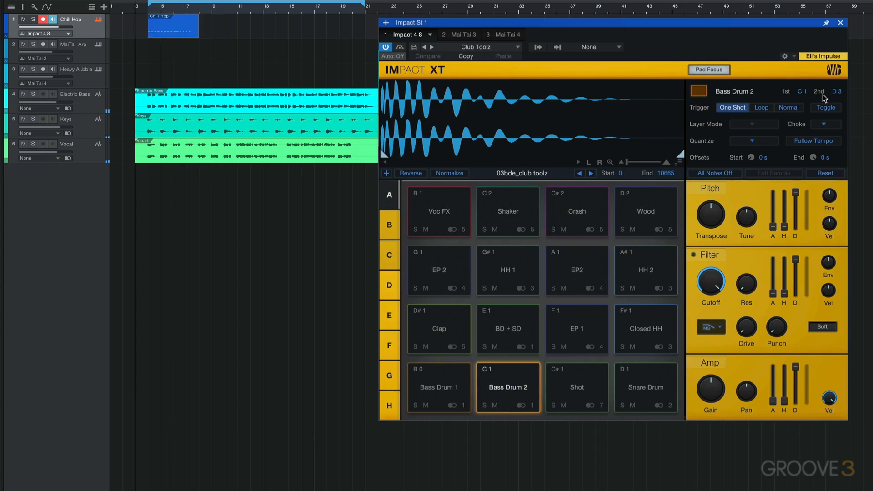
{"action": "key", "text": "space"}
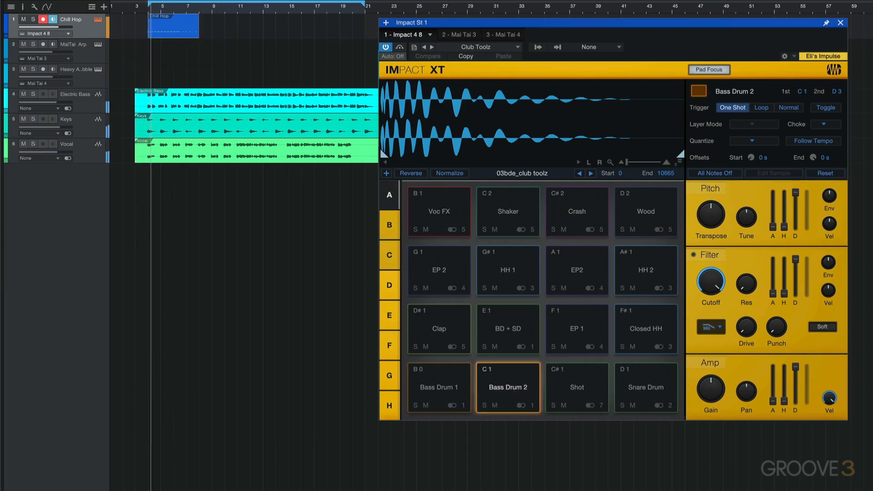
{"action": "key", "text": "space"}
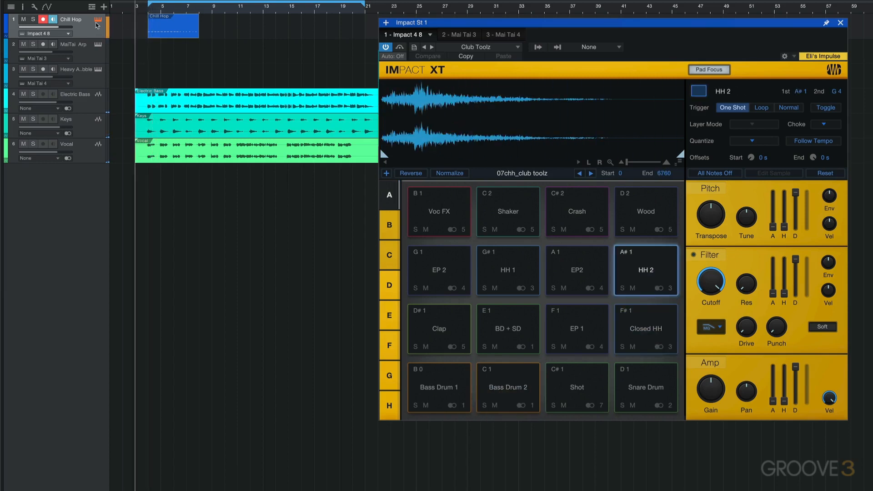
Step: Overdub hi-hat and Snare Drum parts onto the Chill Hop drum pattern and play the result back
{"action": "key", "text": "space"}
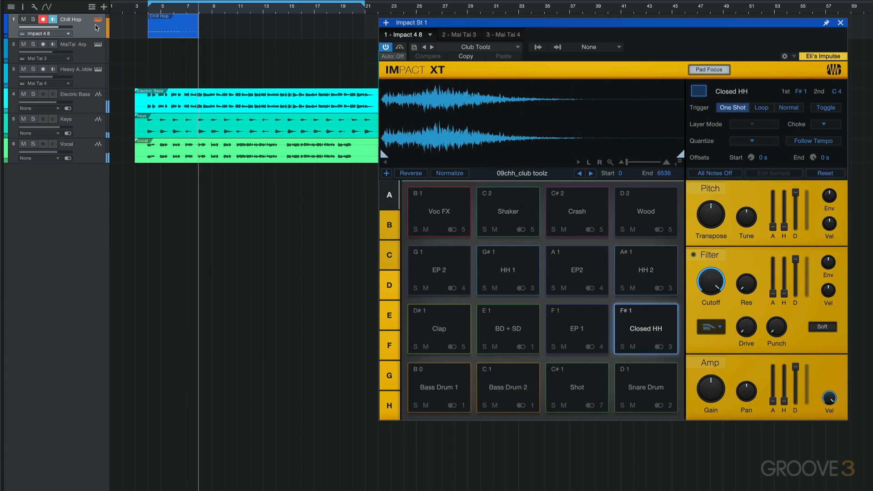
{"action": "key", "text": "space"}
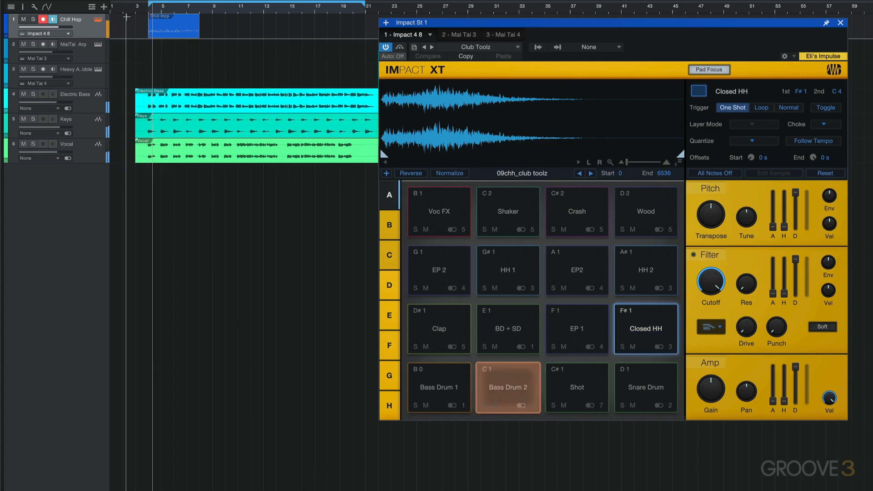
{"action": "left_click_drag", "start_coordinate": [136, 10], "coordinate": [132, 14]}
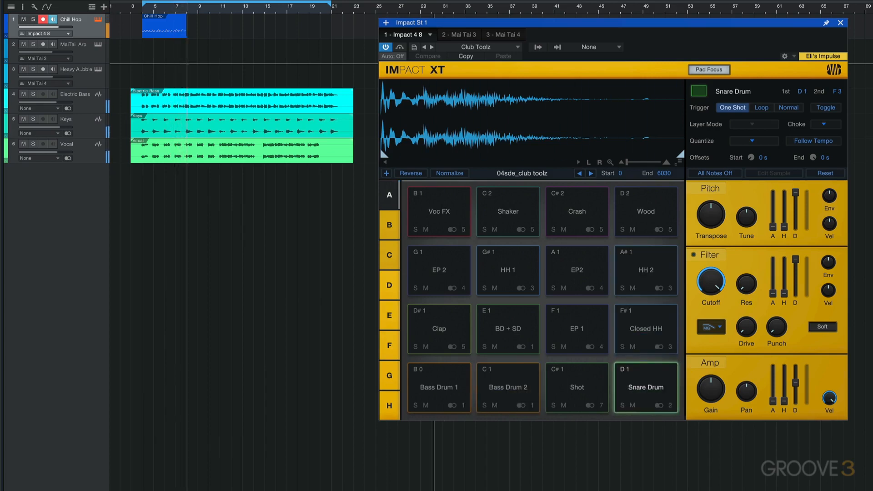
{"action": "key", "text": "space"}
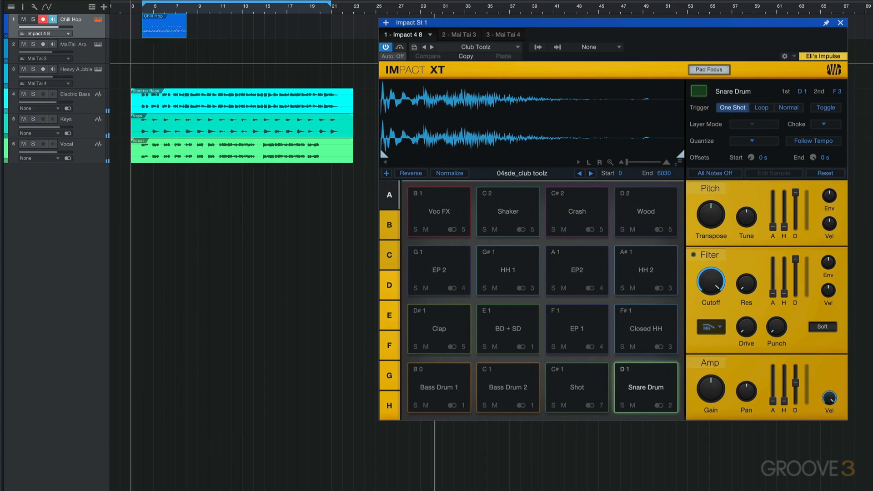
{"action": "key", "text": "space"}
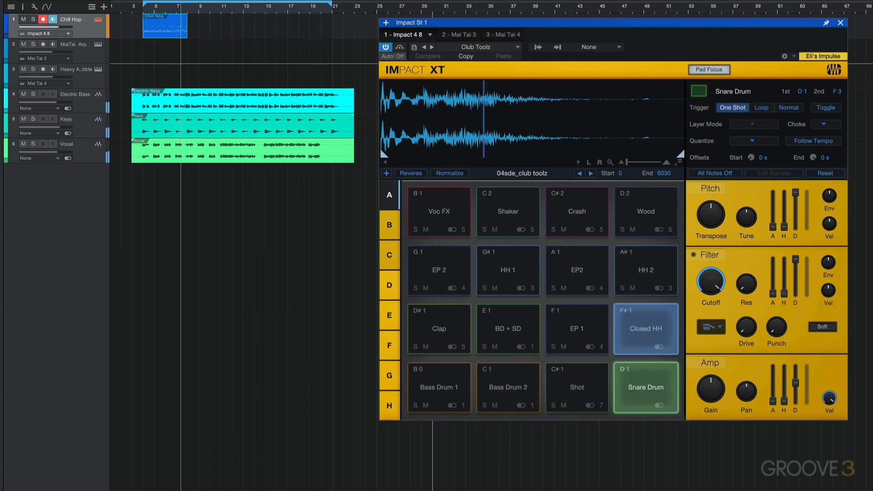
{"action": "key", "text": "space"}
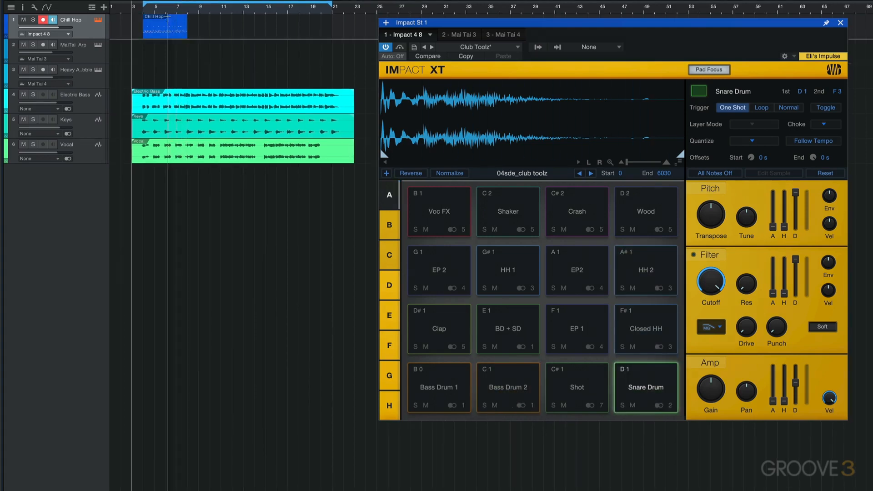
Step: Duplicate the recorded Chill Hop event four times end to end along its track and start playback
{"action": "left_click", "coordinate": [168, 32]}
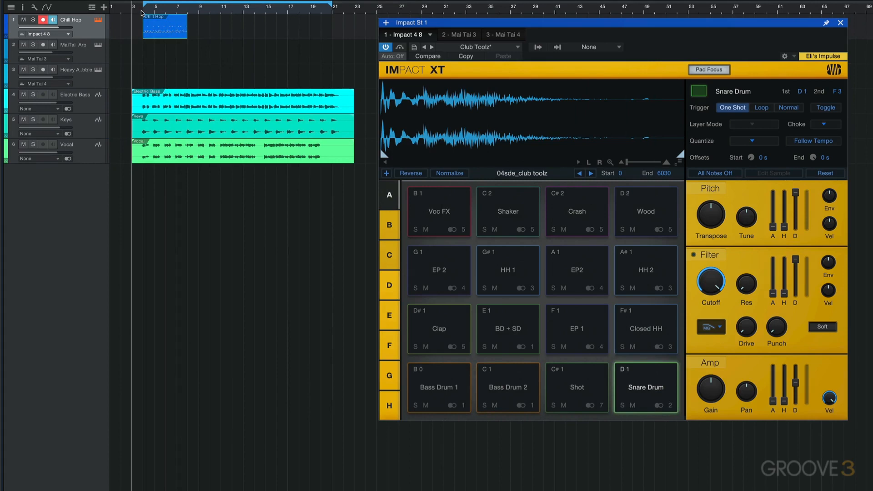
{"action": "key", "text": "d"}
{"action": "key", "text": "d"}
{"action": "key", "text": "d"}
{"action": "key", "text": "d"}
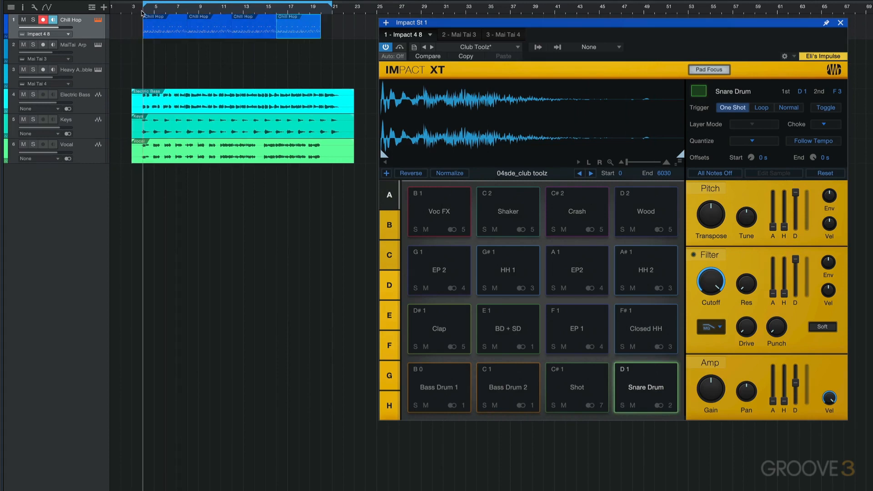
{"action": "key", "text": "space"}
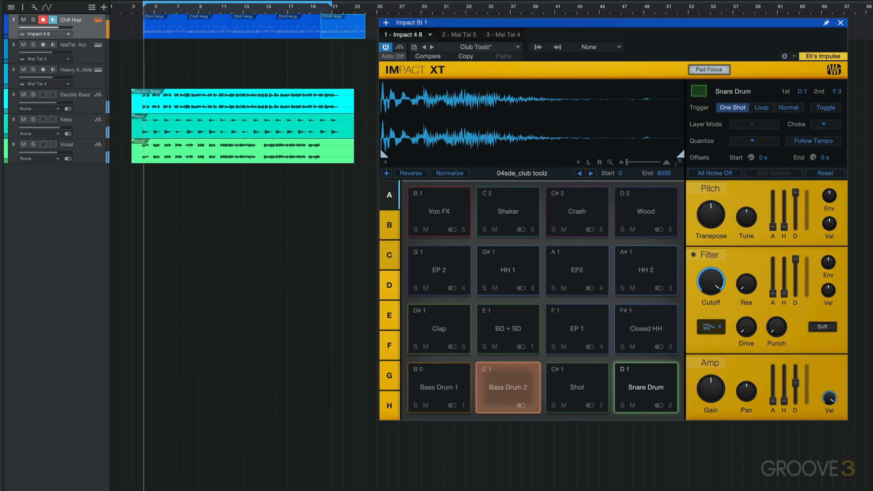
Step: Lower the Snare Drum pad's gain slightly, set Bass Drum 2's gain to about -5.9 dB and raise its transposition during playback
{"action": "left_click_drag", "start_coordinate": [712, 387], "coordinate": [708, 386]}
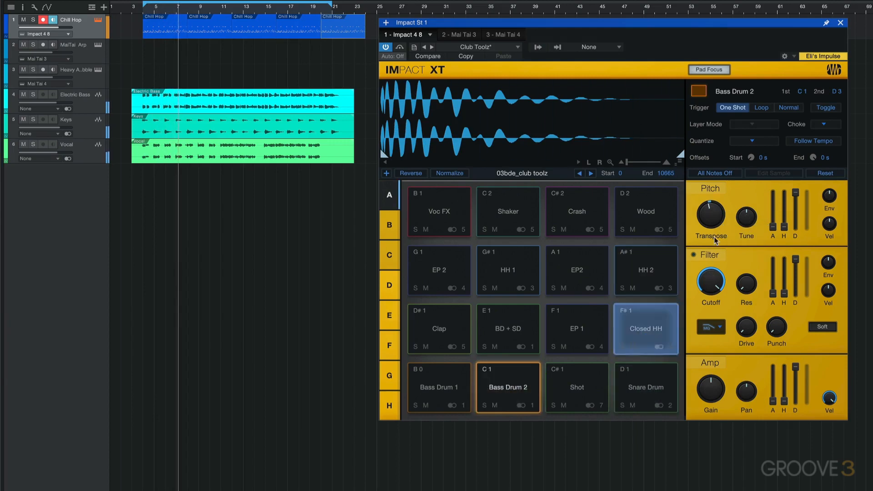
{"action": "left_click_drag", "start_coordinate": [711, 389], "coordinate": [707, 387]}
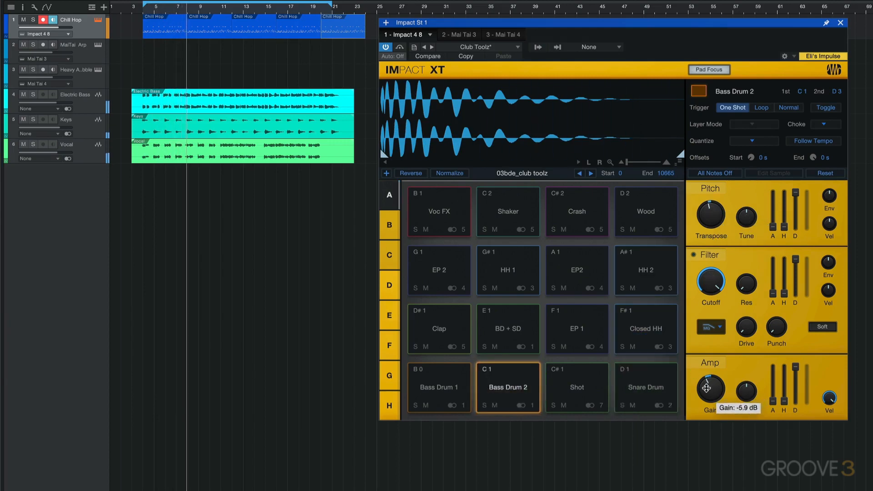
{"action": "left_click_drag", "start_coordinate": [715, 214], "coordinate": [715, 202]}
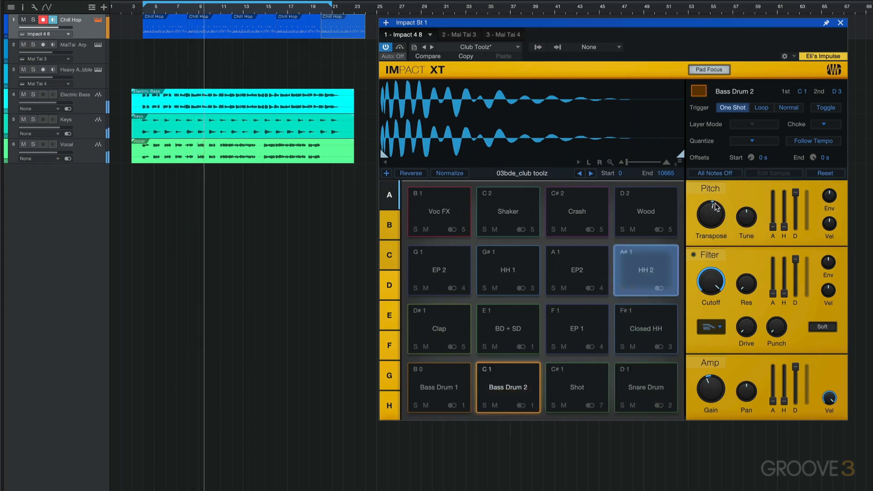
{"action": "left_click", "coordinate": [644, 382]}
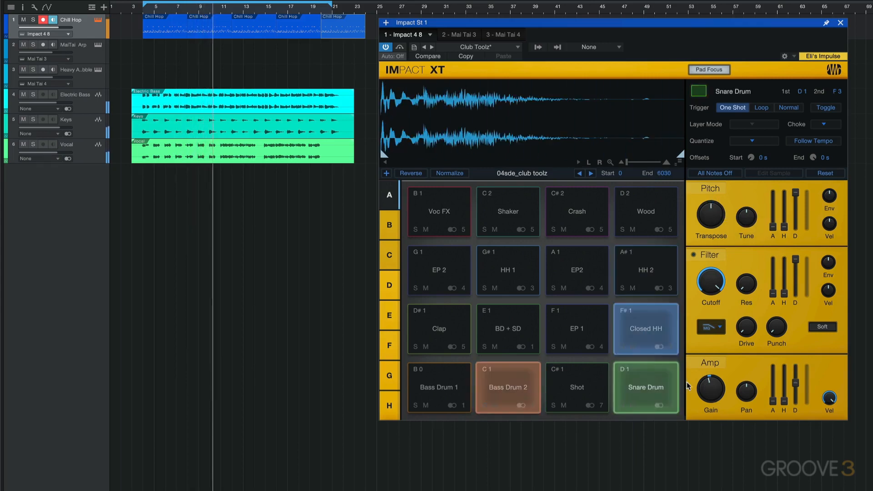
{"action": "mouse_move", "coordinate": [712, 210]}
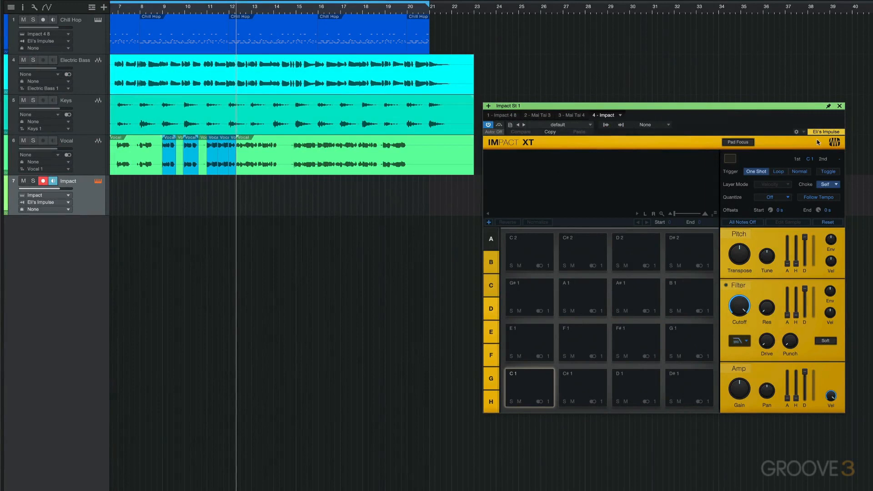
Step: Switch the new Impact instance to the blue colour scheme and compare it with the Chill Hop track's instance
{"action": "left_click", "coordinate": [835, 144]}
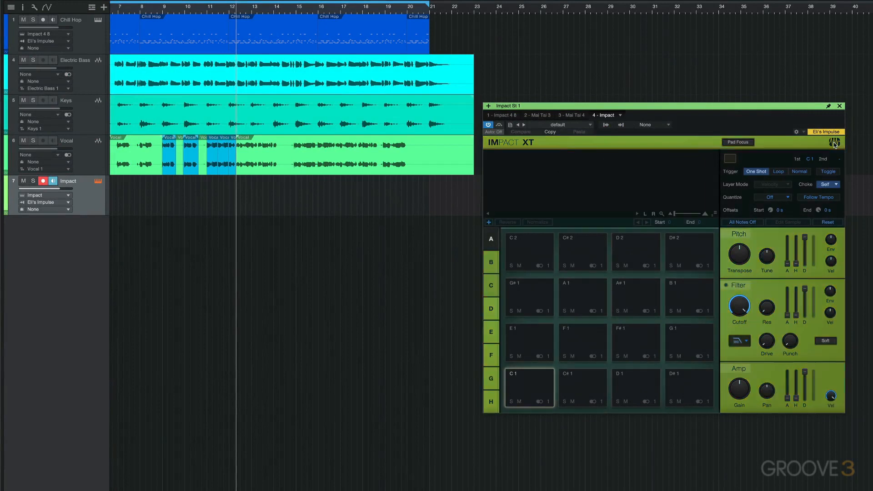
{"action": "left_click", "coordinate": [98, 20]}
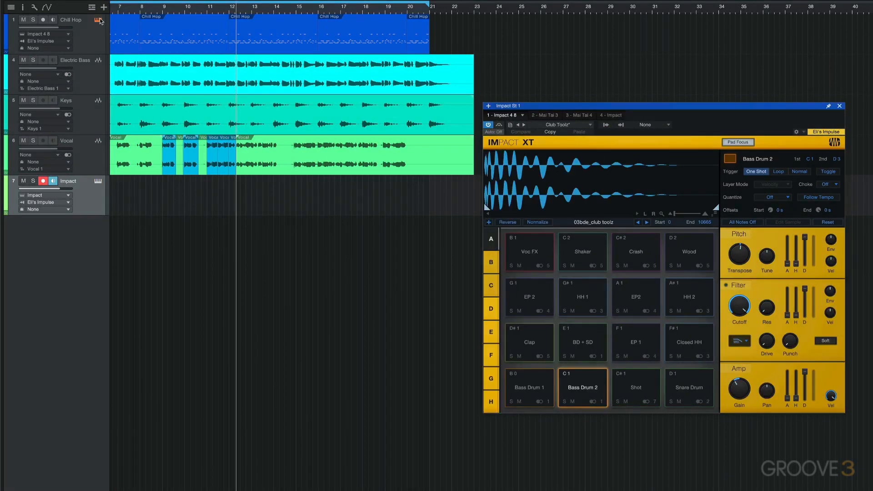
{"action": "left_click", "coordinate": [98, 182]}
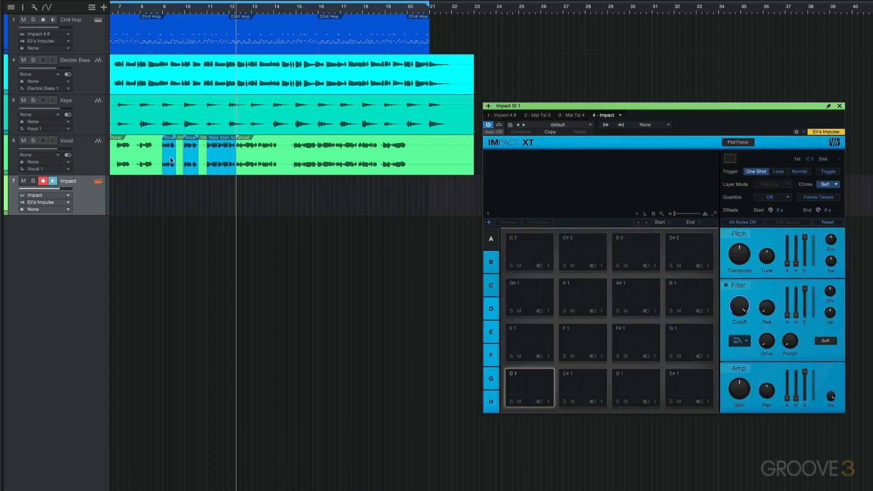
Step: Load the five selected vocal slices in order onto pads C2, C#2, D2, D#2 and G#1
{"action": "left_click_drag", "start_coordinate": [170, 160], "coordinate": [520, 268]}
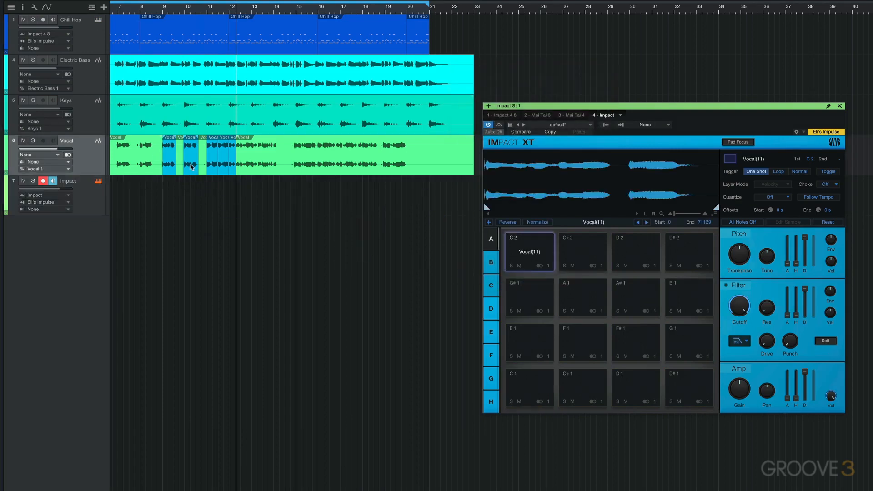
{"action": "left_click_drag", "start_coordinate": [191, 168], "coordinate": [576, 241]}
{"action": "left_click_drag", "start_coordinate": [210, 161], "coordinate": [628, 253]}
{"action": "left_click_drag", "start_coordinate": [224, 160], "coordinate": [537, 296]}
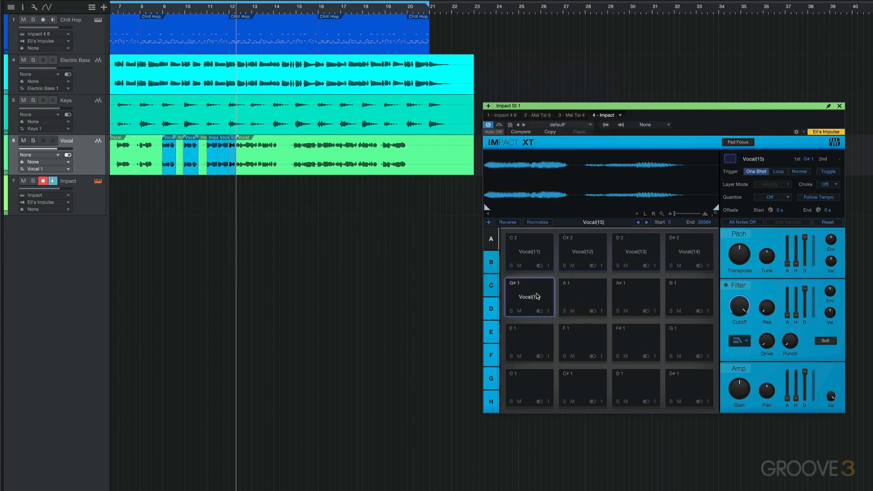
Step: Select the Impact track and set the C2 vocal pad's trigger mode to Normal
{"action": "left_click", "coordinate": [88, 201]}
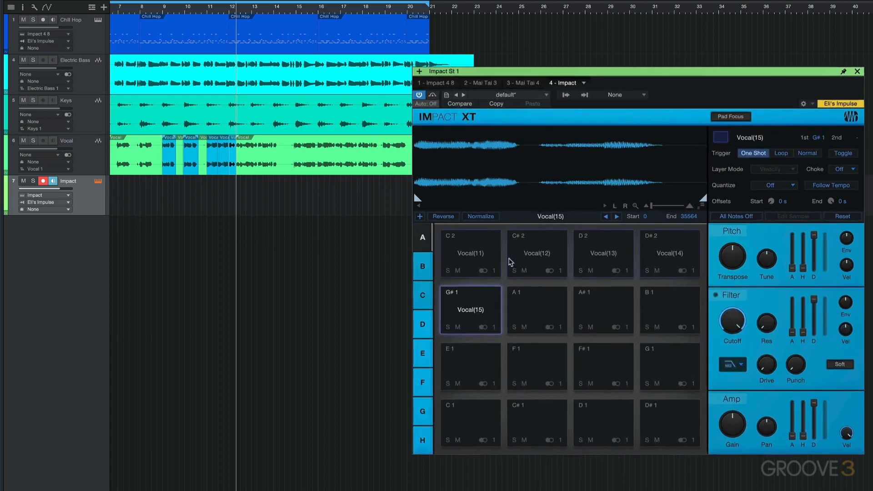
{"action": "left_click", "coordinate": [467, 250]}
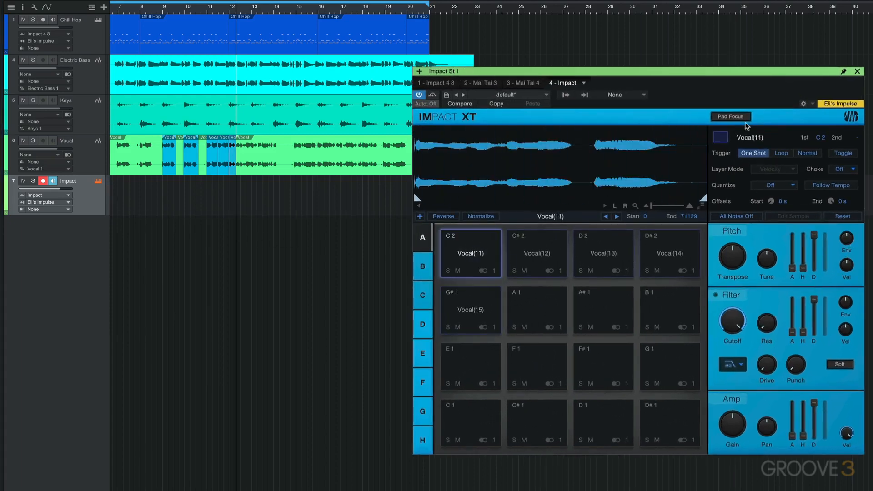
{"action": "left_click", "coordinate": [807, 153]}
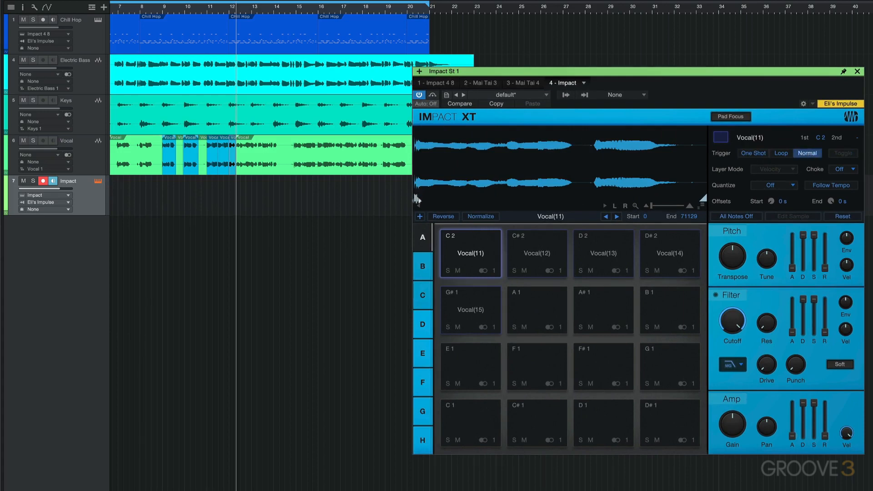
Step: Trim the C#2 vocal pad's sample start to about 6515 and set its trigger mode to Normal
{"action": "left_click", "coordinate": [539, 254]}
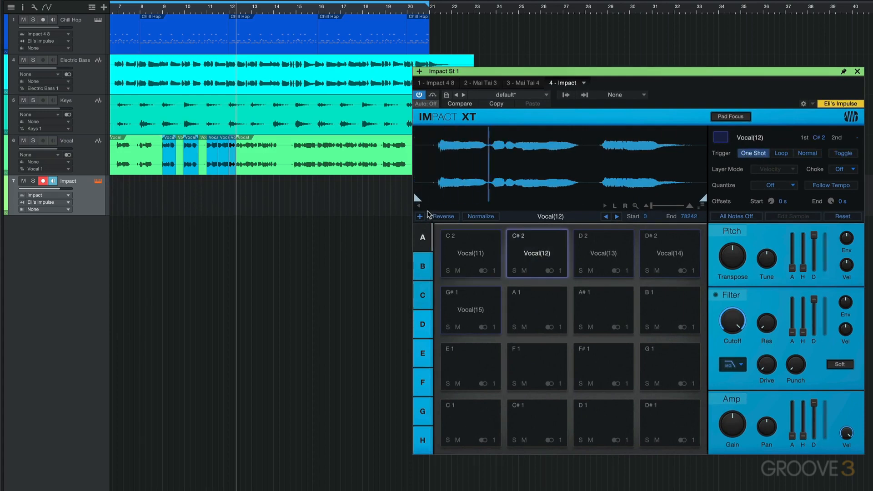
{"action": "left_click_drag", "start_coordinate": [440, 197], "coordinate": [438, 199]}
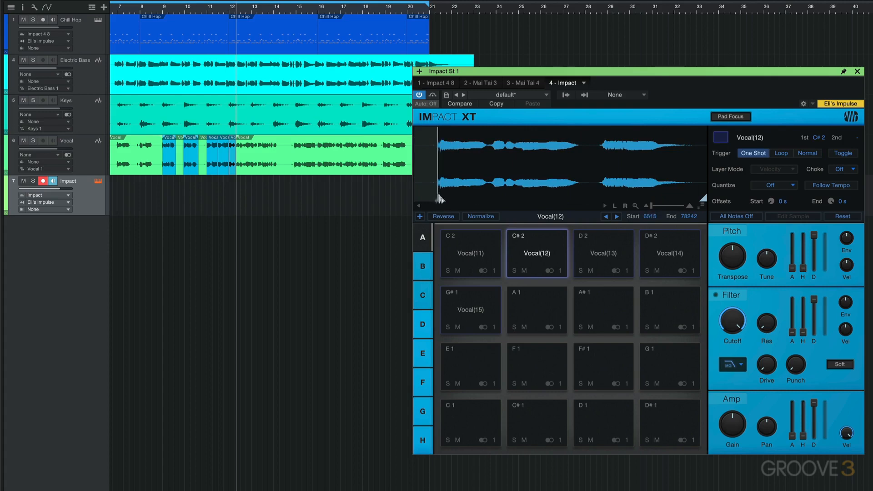
{"action": "left_click", "coordinate": [803, 154]}
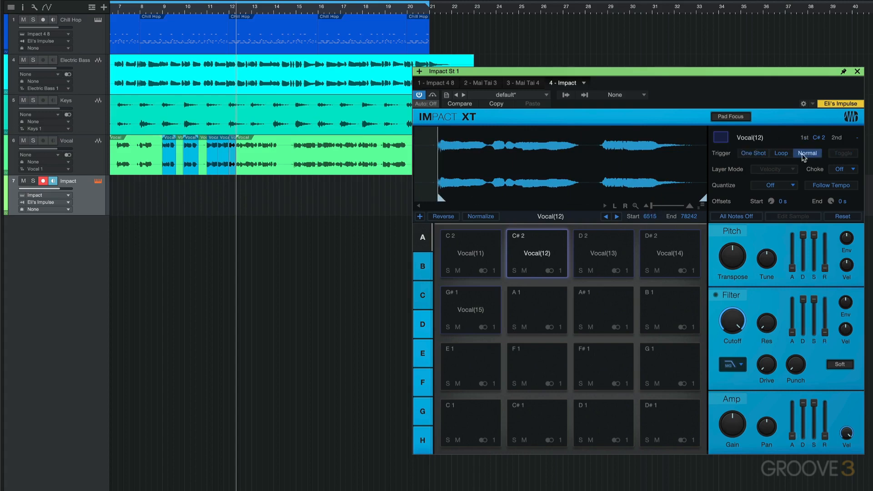
Step: Trim the sample starts of pads D2, D#2 and G#1 to about 604, 706 and 137, and set their trigger modes to Normal
{"action": "left_click", "coordinate": [597, 251]}
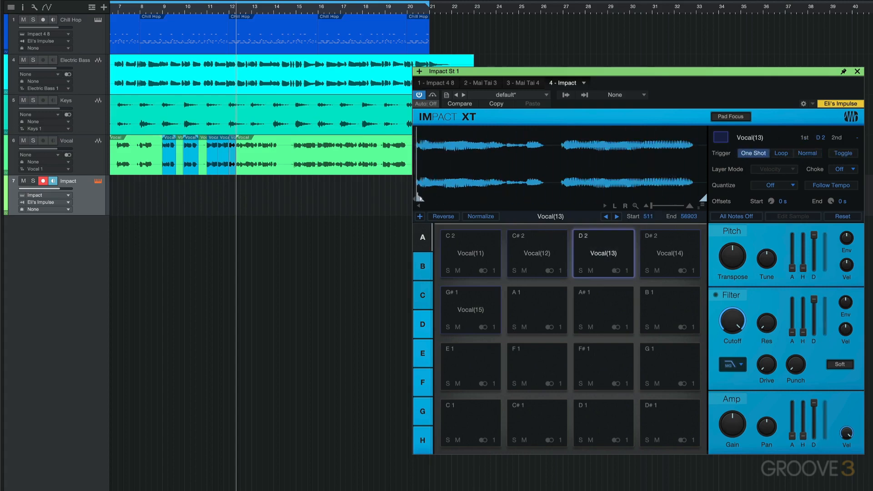
{"action": "left_click", "coordinate": [806, 154]}
{"action": "left_click", "coordinate": [669, 251]}
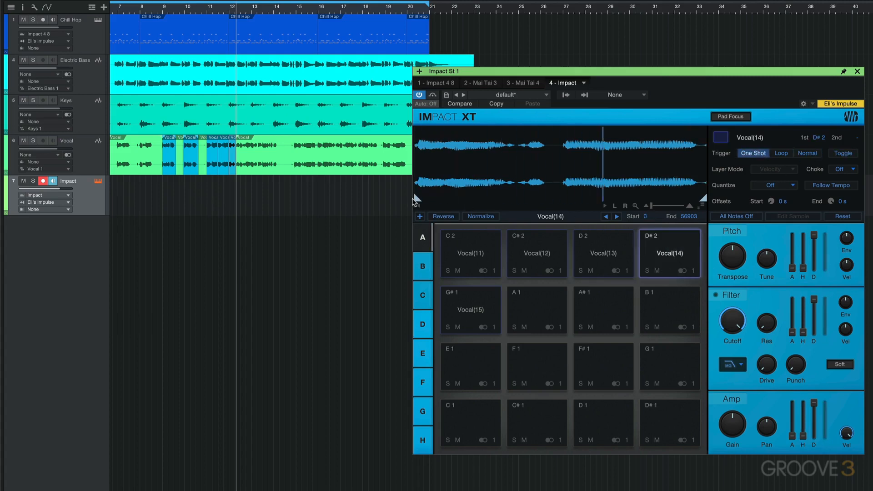
{"action": "left_click_drag", "start_coordinate": [413, 195], "coordinate": [419, 197]}
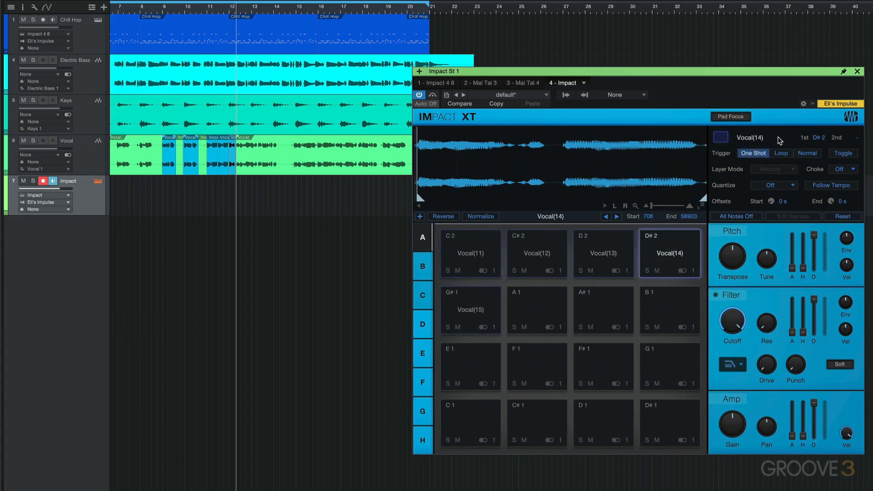
{"action": "left_click", "coordinate": [814, 157]}
{"action": "left_click", "coordinate": [461, 309]}
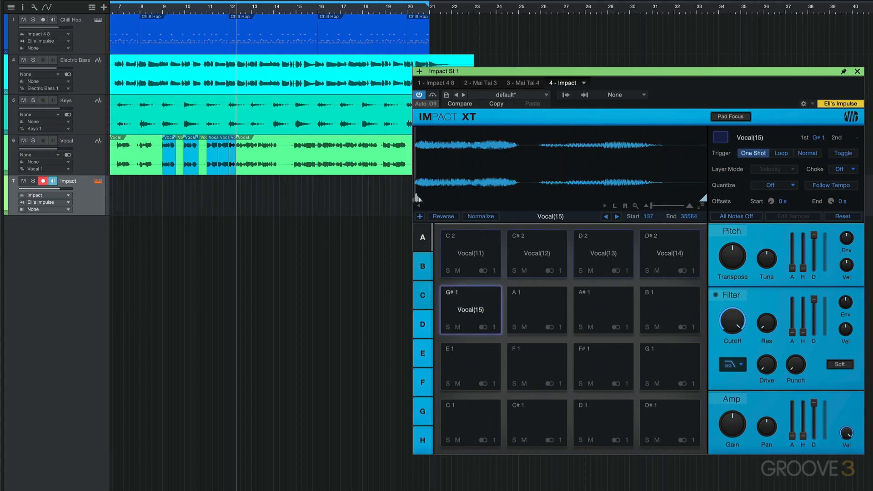
{"action": "left_click", "coordinate": [810, 153]}
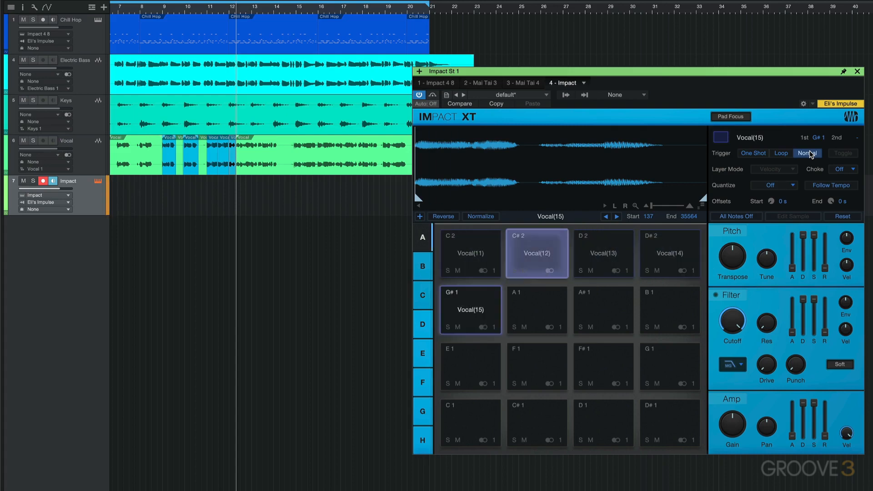
Step: Copy the C#2 vocal pad to the empty A1 pad
{"action": "left_click", "coordinate": [546, 258]}
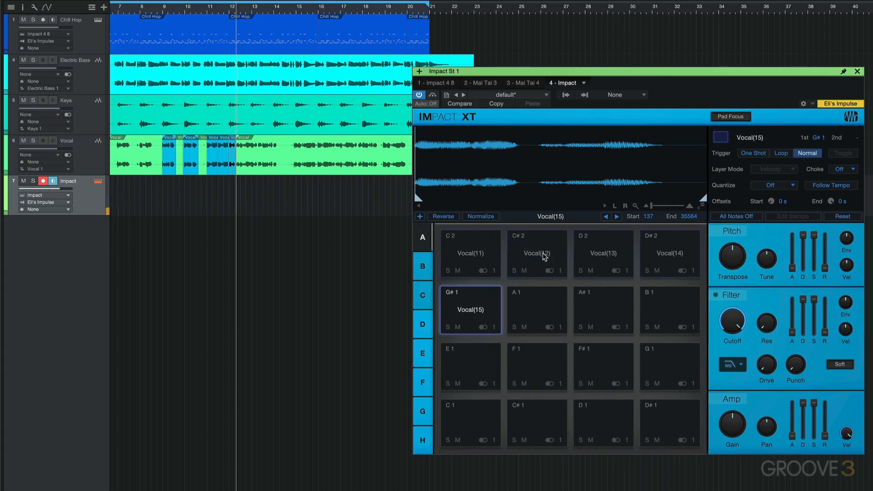
{"action": "left_click", "coordinate": [543, 255]}
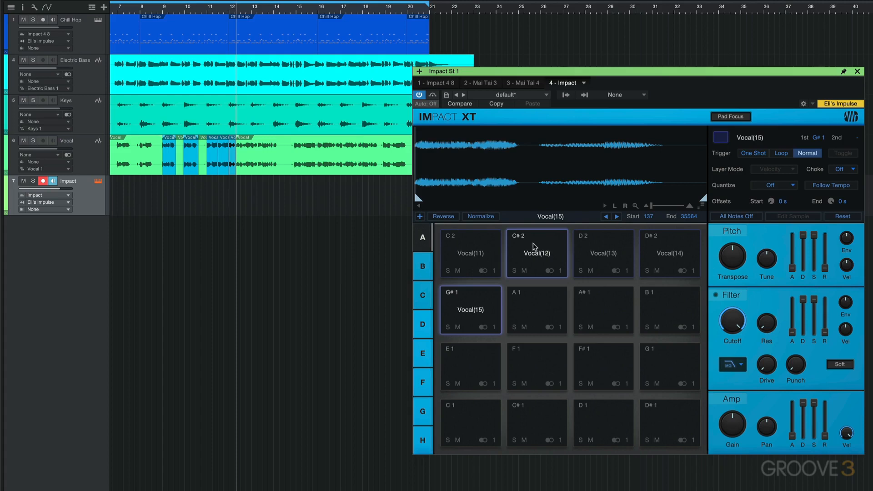
{"action": "left_click", "coordinate": [534, 259]}
{"action": "left_click_drag", "start_coordinate": [530, 255], "coordinate": [527, 308]}
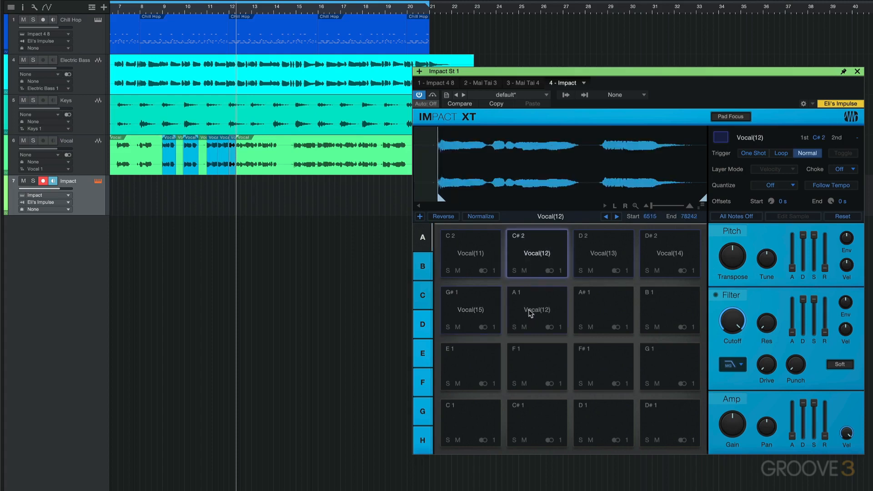
Step: Set the A1 pad's trigger mode to Loop and shorten its sample end to about 9150
{"action": "left_click", "coordinate": [531, 313]}
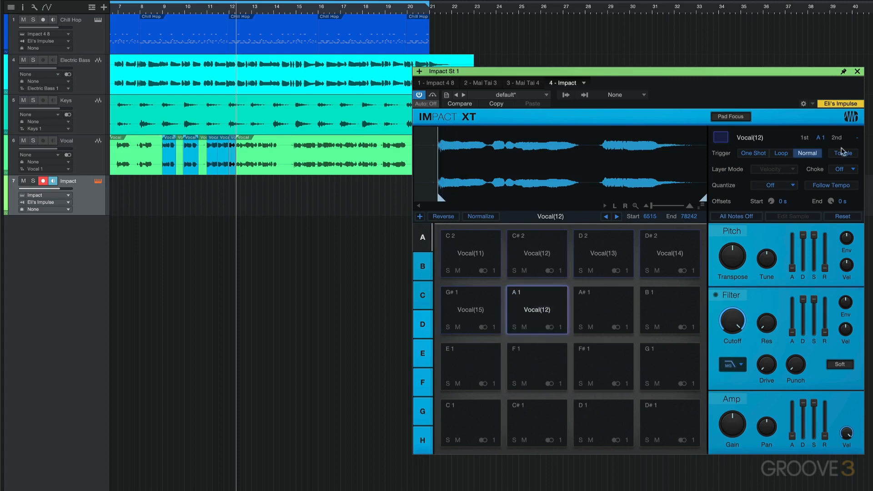
{"action": "left_click", "coordinate": [782, 154]}
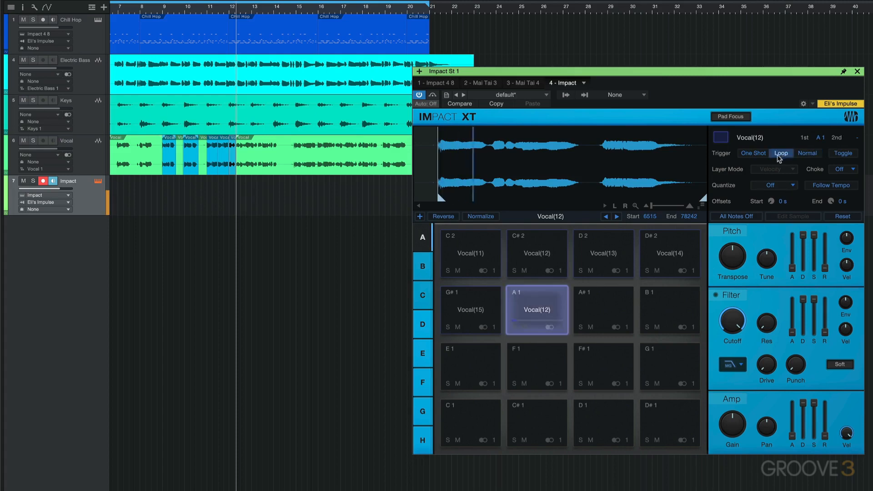
{"action": "left_click_drag", "start_coordinate": [703, 199], "coordinate": [437, 200]}
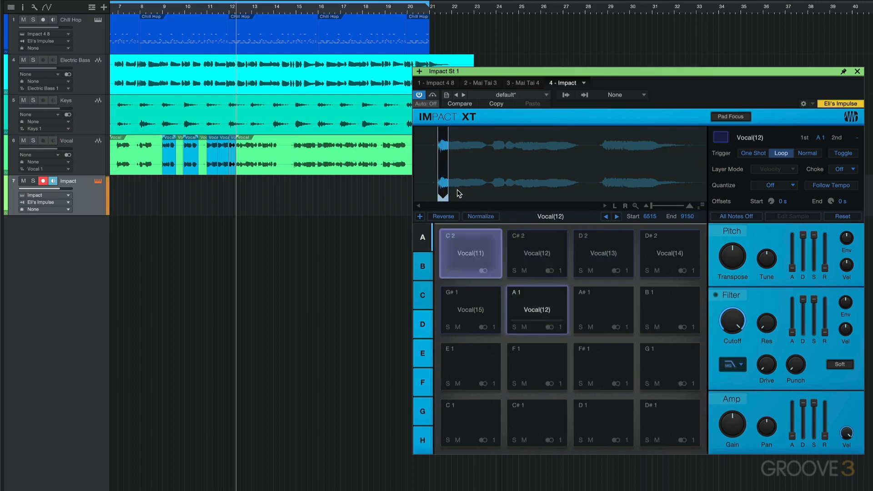
Step: Copy the C2 vocal pad to the empty A#1 pad
{"action": "left_click", "coordinate": [477, 258]}
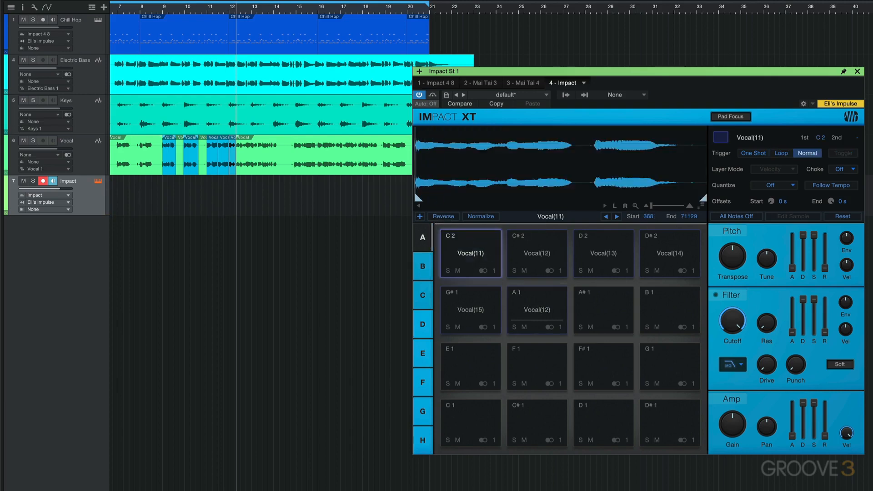
{"action": "left_click", "coordinate": [444, 216]}
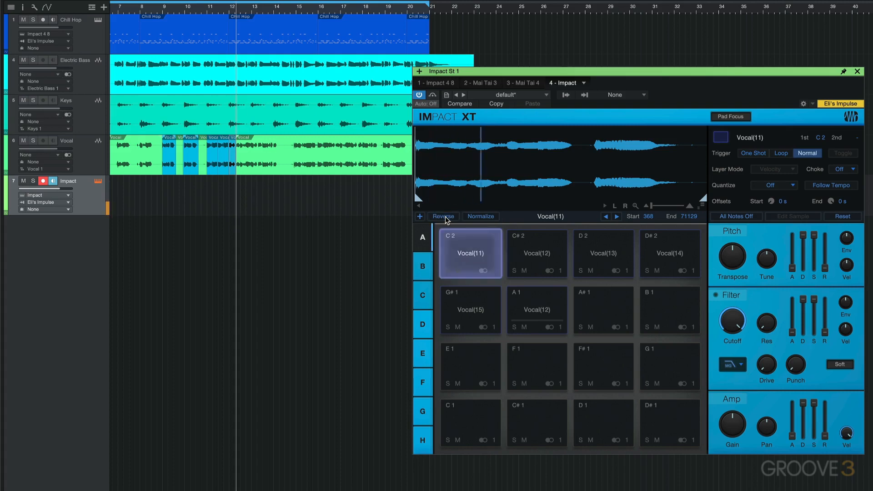
{"action": "left_click", "coordinate": [465, 247]}
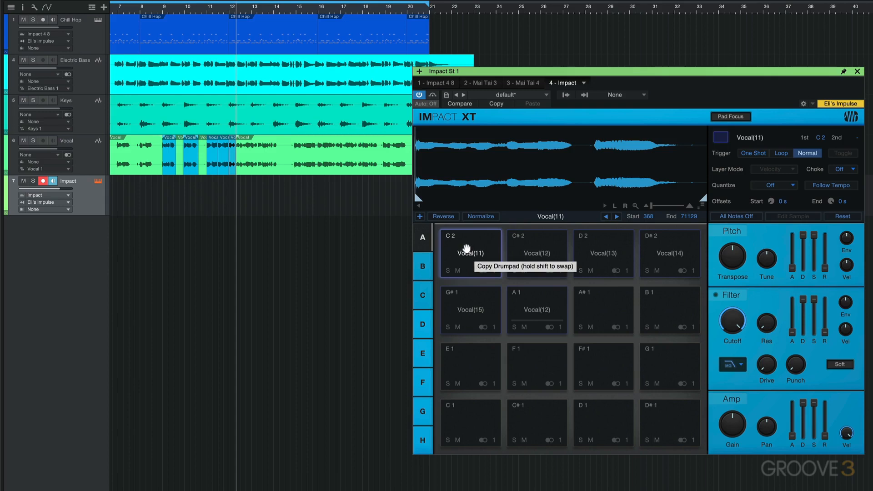
{"action": "left_click_drag", "start_coordinate": [465, 246], "coordinate": [587, 303]}
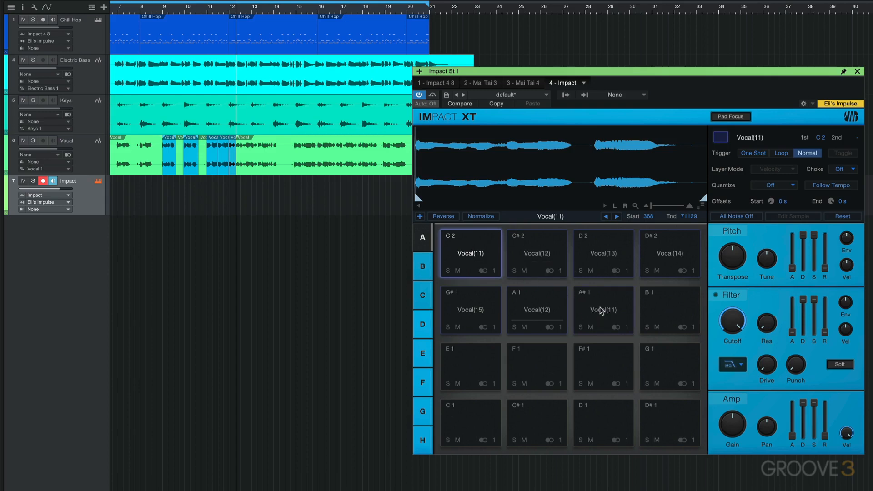
Step: Set the A#1 pad's trigger mode to Loop and shorten its sample end to about 2550
{"action": "left_click", "coordinate": [605, 309]}
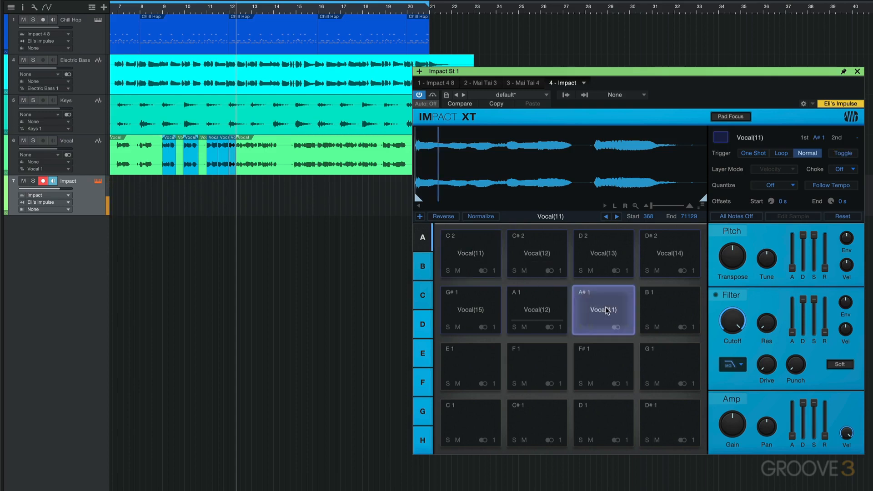
{"action": "left_click", "coordinate": [781, 155]}
{"action": "left_click_drag", "start_coordinate": [703, 200], "coordinate": [422, 216]}
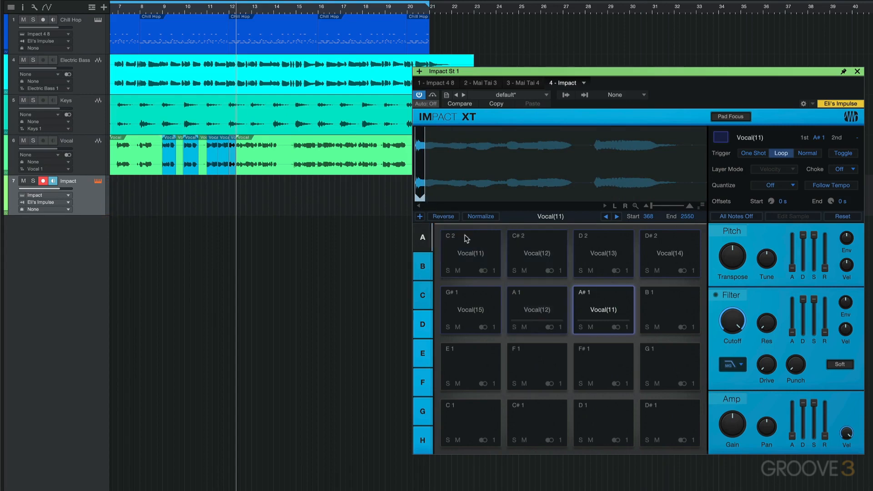
Step: Rename the C2 pad as Vocal A and the A#1 pad as Vocal A Loop
{"action": "right_click", "coordinate": [478, 256]}
{"action": "left_click", "coordinate": [478, 259]}
{"action": "type", "text": "Voc"}
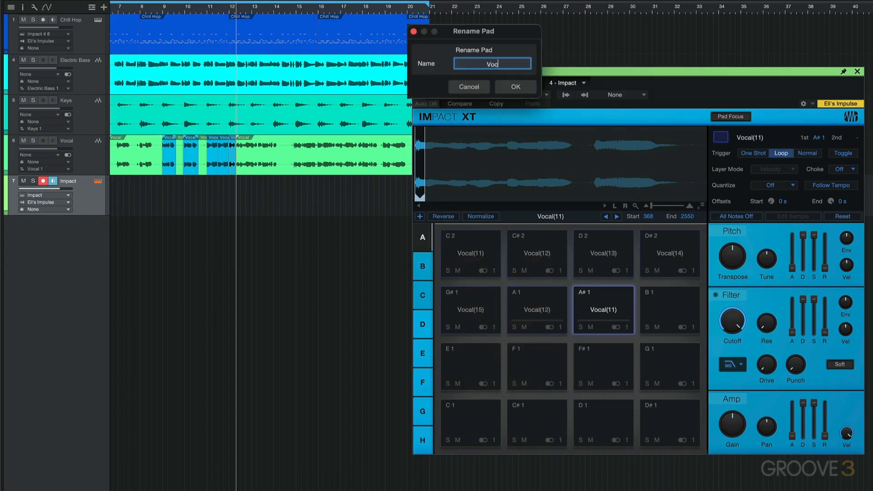
{"action": "type", "text": "al A"}
{"action": "key", "text": "Return"}
{"action": "right_click", "coordinate": [603, 312]}
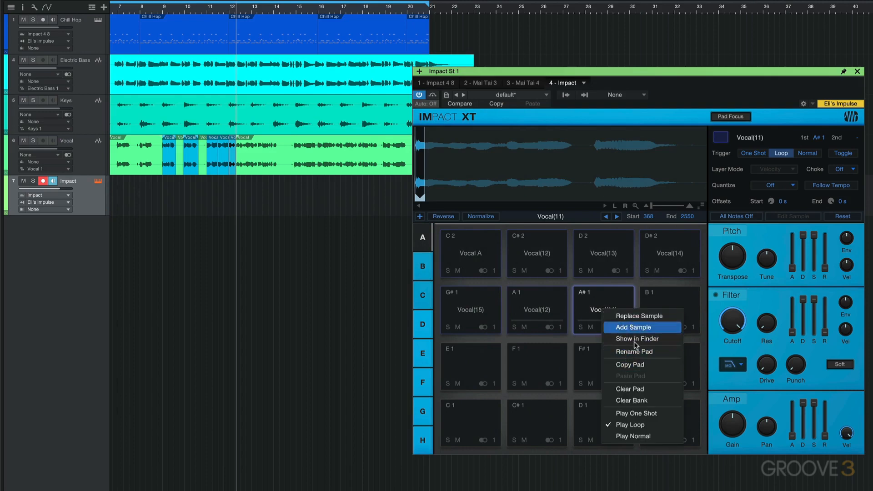
{"action": "left_click", "coordinate": [612, 328]}
{"action": "key", "text": "BackSpace"}
{"action": "type", "text": "Vocal A Loop"}
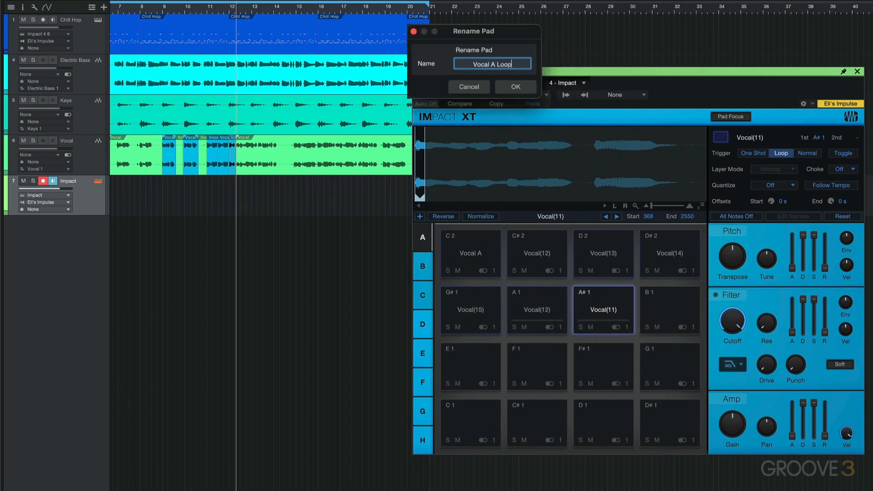
{"action": "key", "text": "Return"}
Step: Rename the C#2 pad as Vocal B and the A1 pad as Vocal B Loop
{"action": "right_click", "coordinate": [533, 255]}
{"action": "left_click", "coordinate": [556, 300]}
{"action": "type", "text": "Vocal B"}
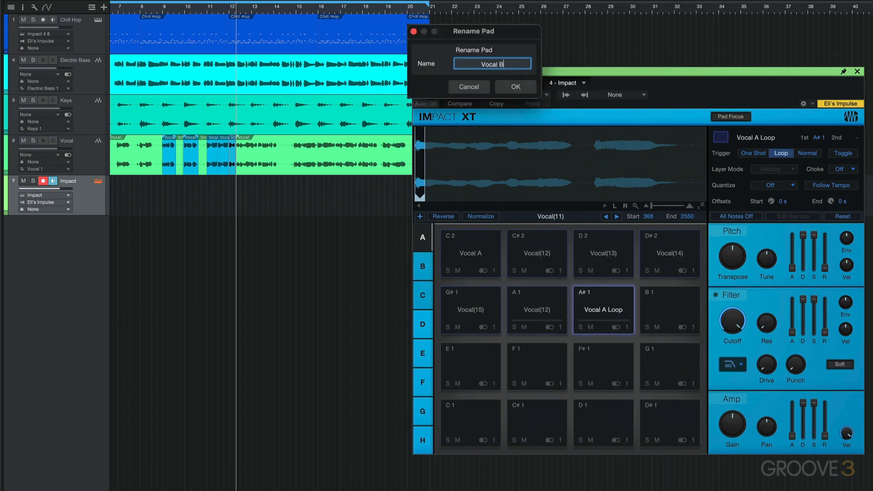
{"action": "key", "text": "Return"}
{"action": "right_click", "coordinate": [548, 311]}
{"action": "left_click", "coordinate": [570, 354]}
{"action": "type", "text": "Vocal B Loop"}
{"action": "key", "text": "Return"}
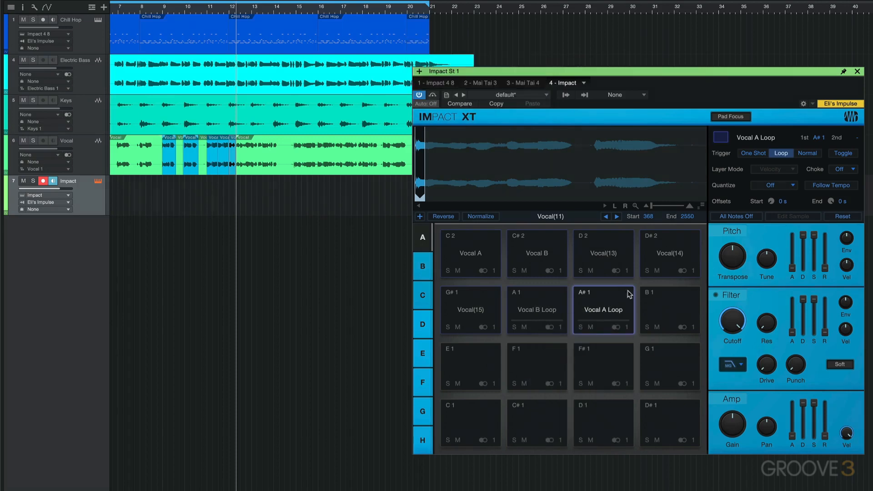
Step: Try the Toggle trigger option on the Vocal A Loop pad
{"action": "left_click", "coordinate": [844, 153]}
{"action": "left_click", "coordinate": [594, 313]}
Step: Mute the Vocal track and run the song from bar 4 while performing on the Impact track's vocal pads
{"action": "left_click", "coordinate": [24, 141]}
{"action": "scroll", "coordinate": [175, 19], "scroll_direction": "left", "scroll_amount": 3}
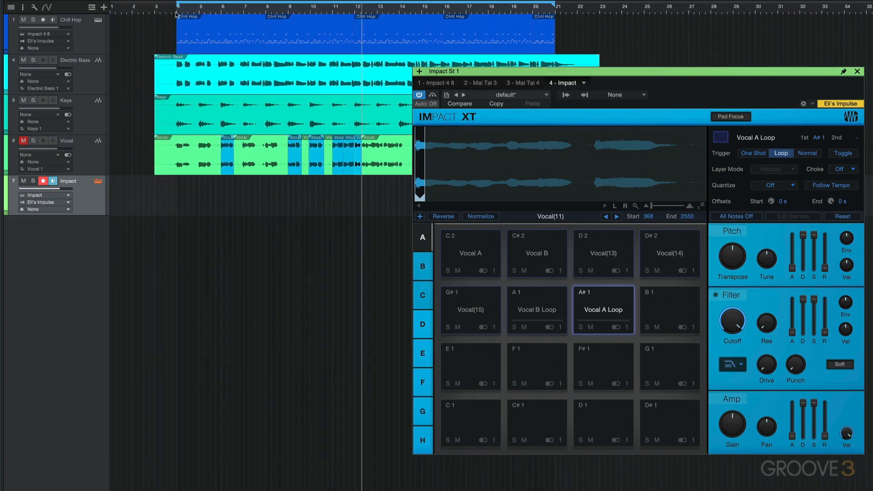
{"action": "left_click", "coordinate": [176, 14]}
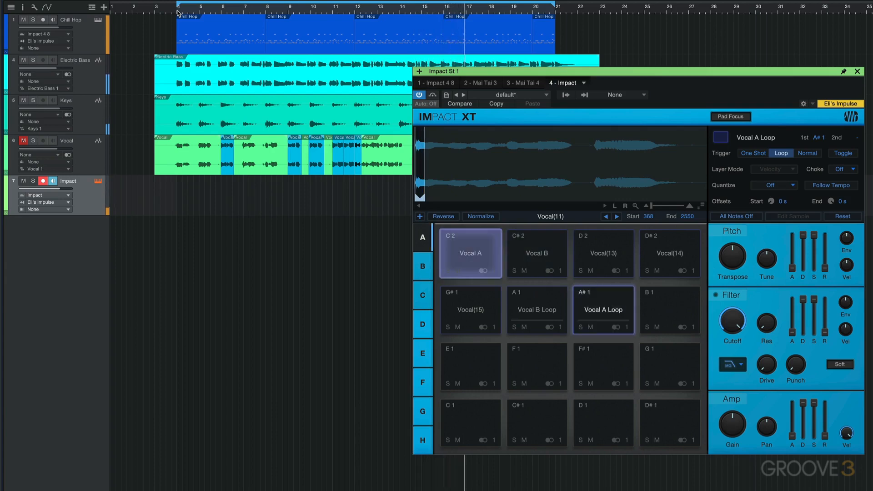
{"action": "key", "text": "space"}
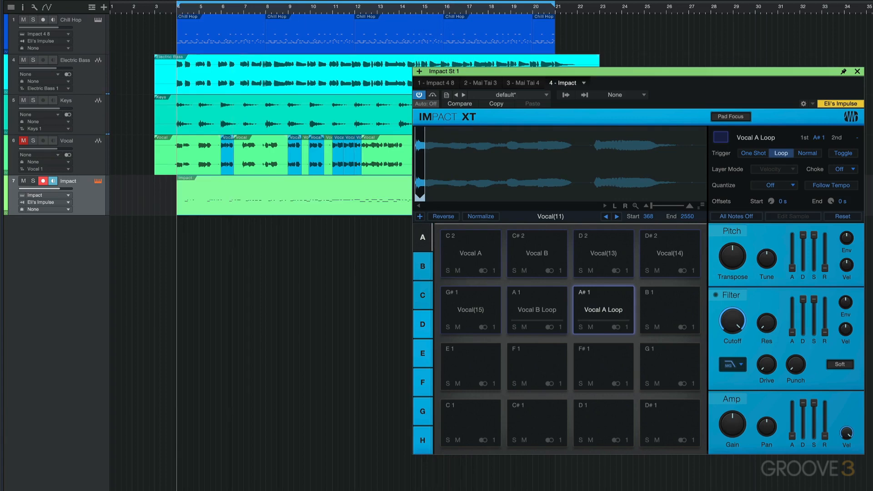
Step: Play back the song with the recorded Impact part and review the settings of pads A#1, D2, D#2 and G#1
{"action": "key", "text": "space"}
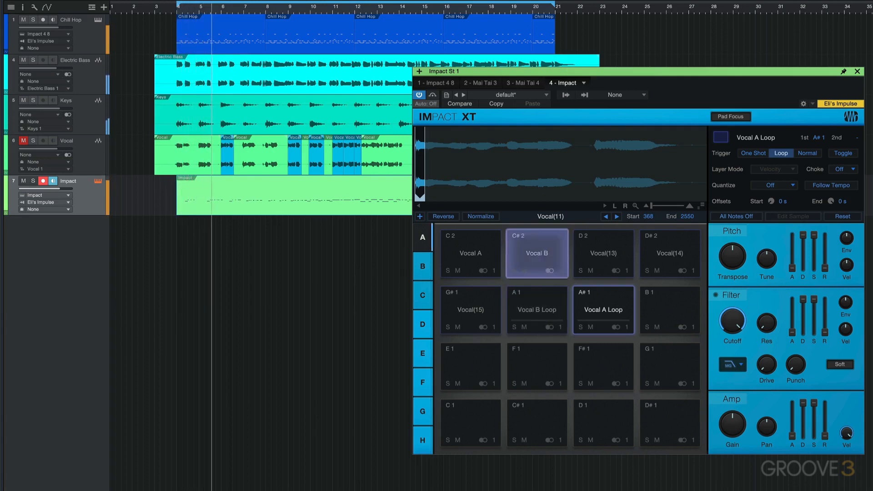
{"action": "key", "text": "space"}
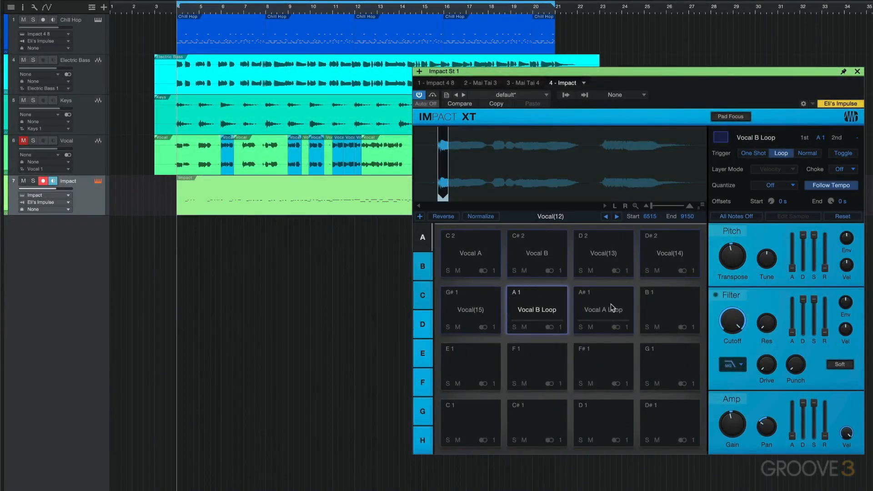
{"action": "left_click", "coordinate": [611, 309]}
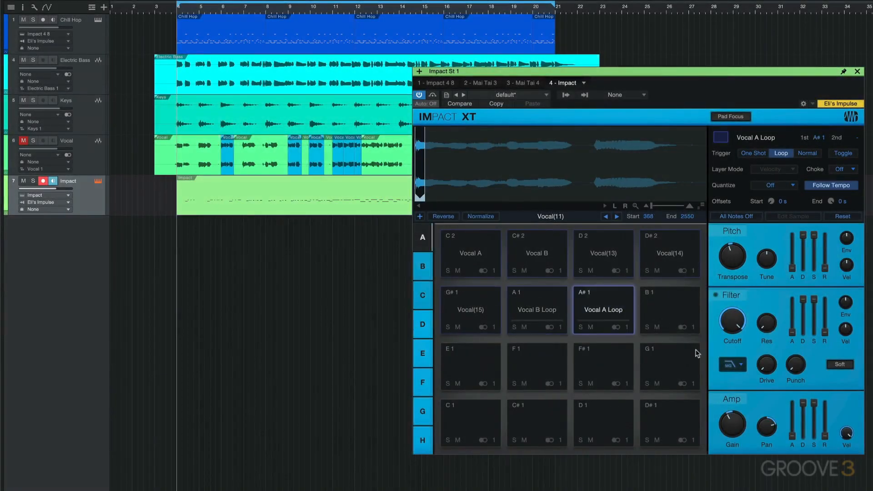
{"action": "left_click", "coordinate": [602, 258]}
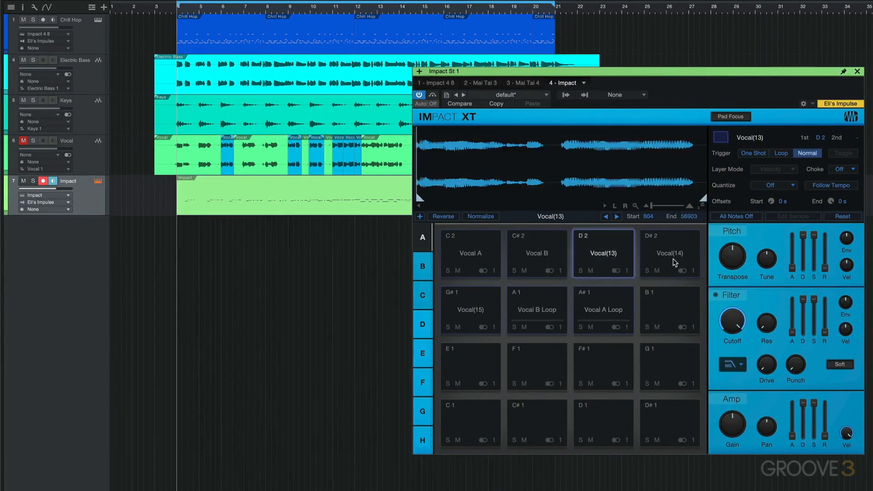
{"action": "left_click", "coordinate": [666, 271]}
{"action": "left_click", "coordinate": [478, 315]}
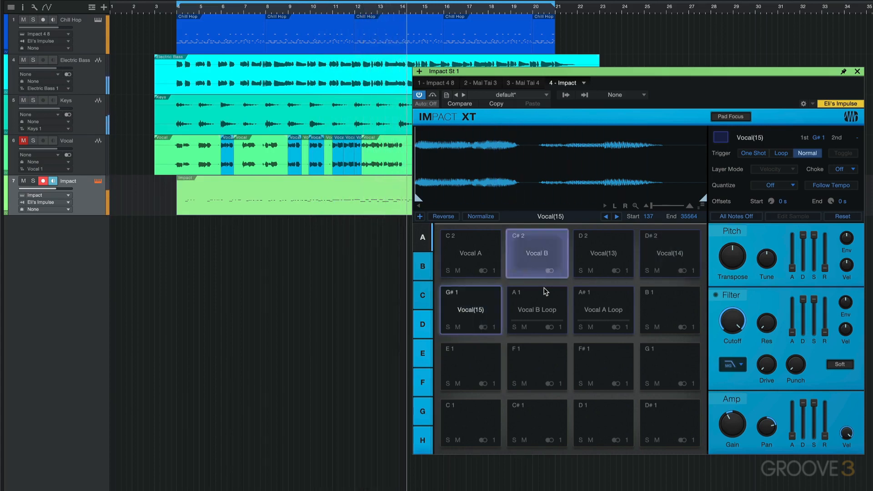
{"action": "key", "text": "space"}
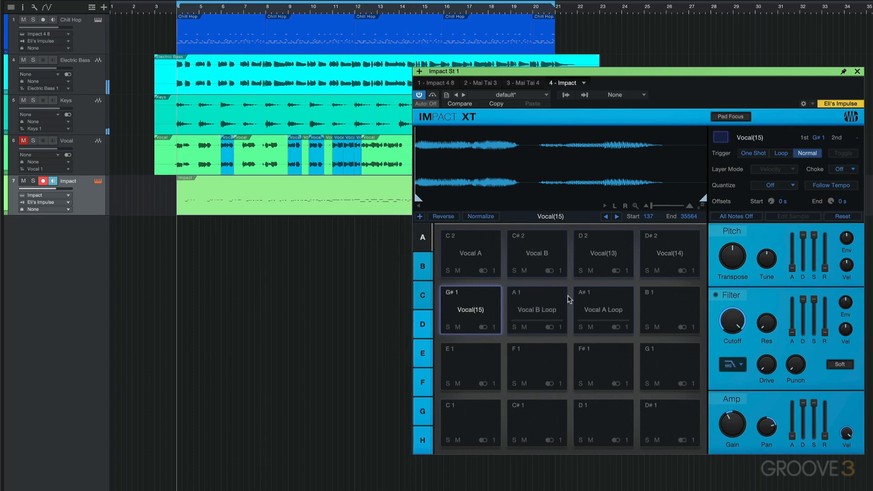